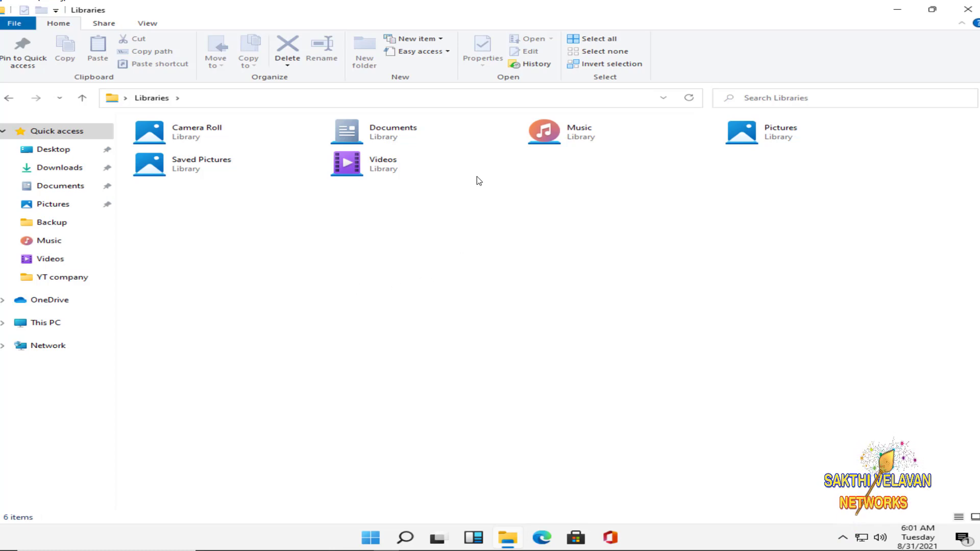
View the contents of the Documents library and return to the Libraries overview.
{"action": "double_click", "coordinate": [389, 136]}
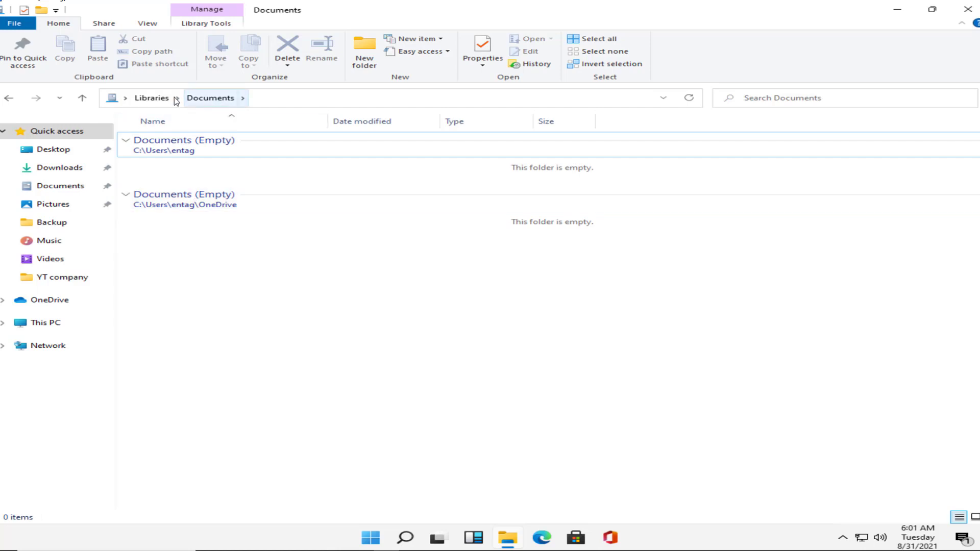
{"action": "left_click", "coordinate": [147, 97]}
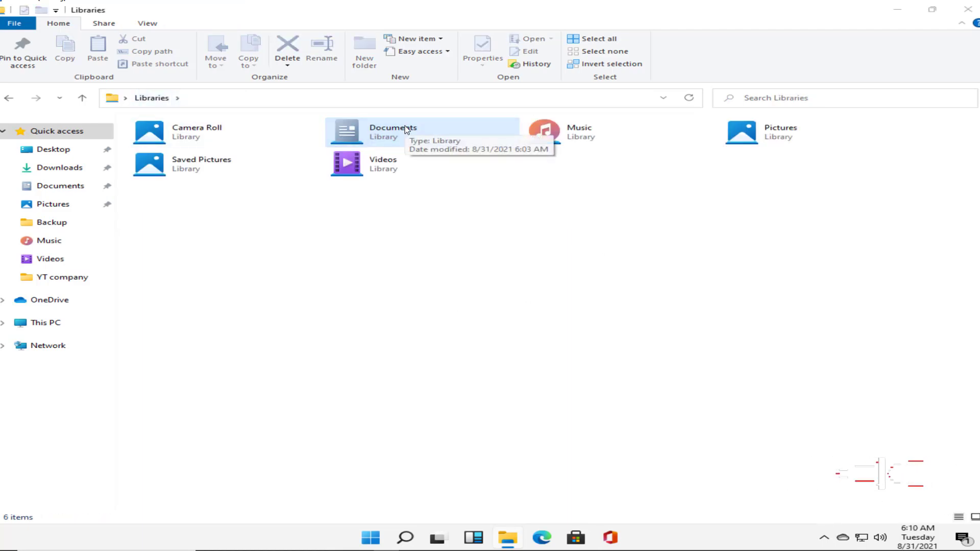
Include the Downloads folder in the Documents library's locations and save the change.
{"action": "left_click", "coordinate": [405, 127]}
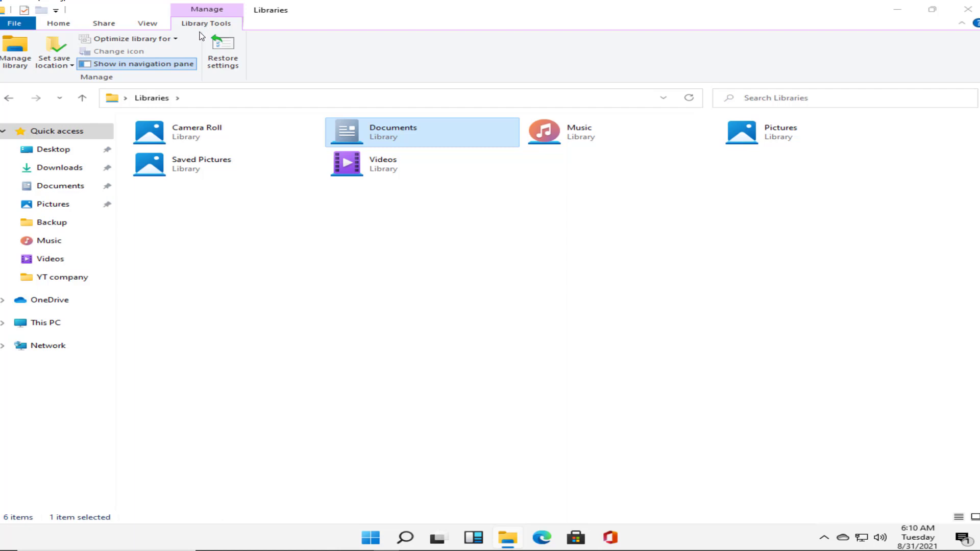
{"action": "left_click", "coordinate": [13, 50]}
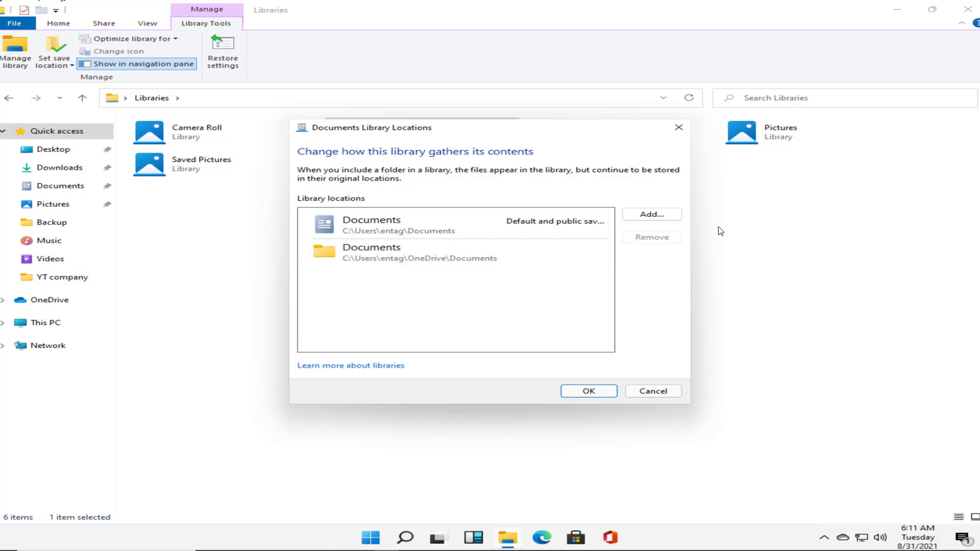
{"action": "left_click", "coordinate": [664, 215]}
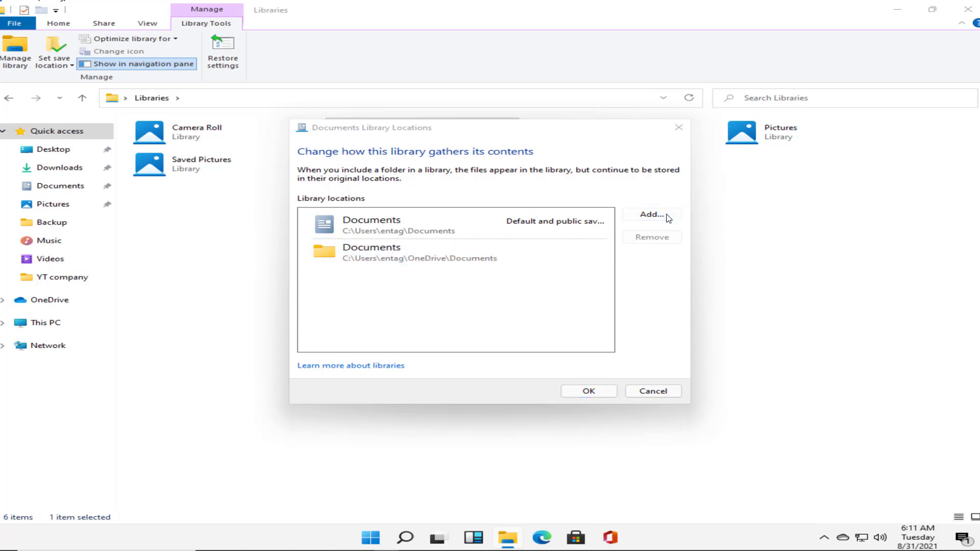
{"action": "scroll", "coordinate": [359, 306], "scroll_direction": "up", "scroll_amount": 5}
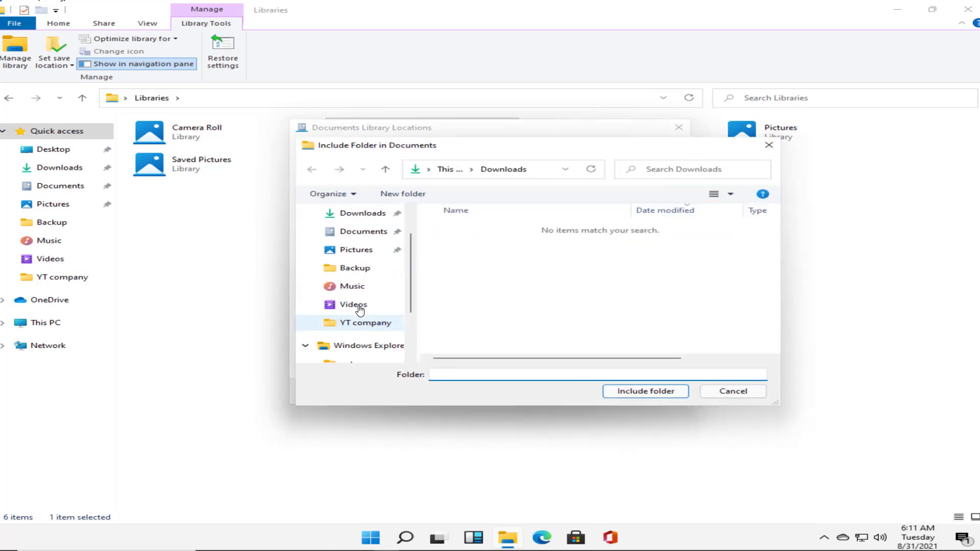
{"action": "left_click", "coordinate": [364, 257]}
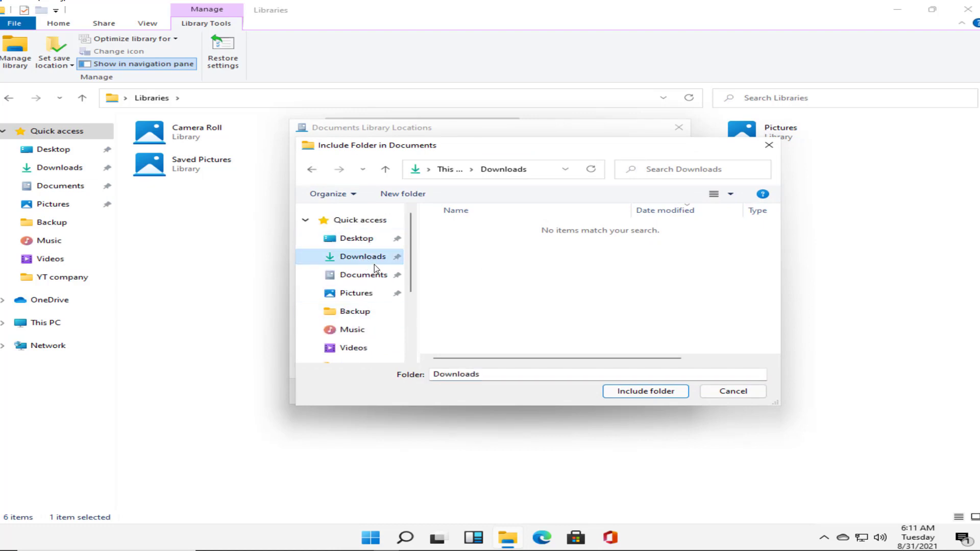
{"action": "left_click", "coordinate": [630, 393]}
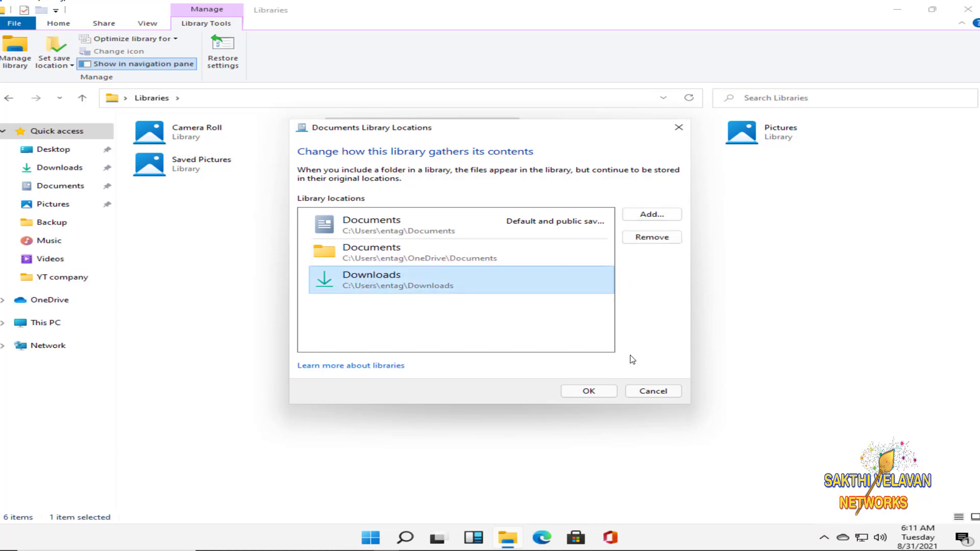
{"action": "left_click", "coordinate": [590, 394]}
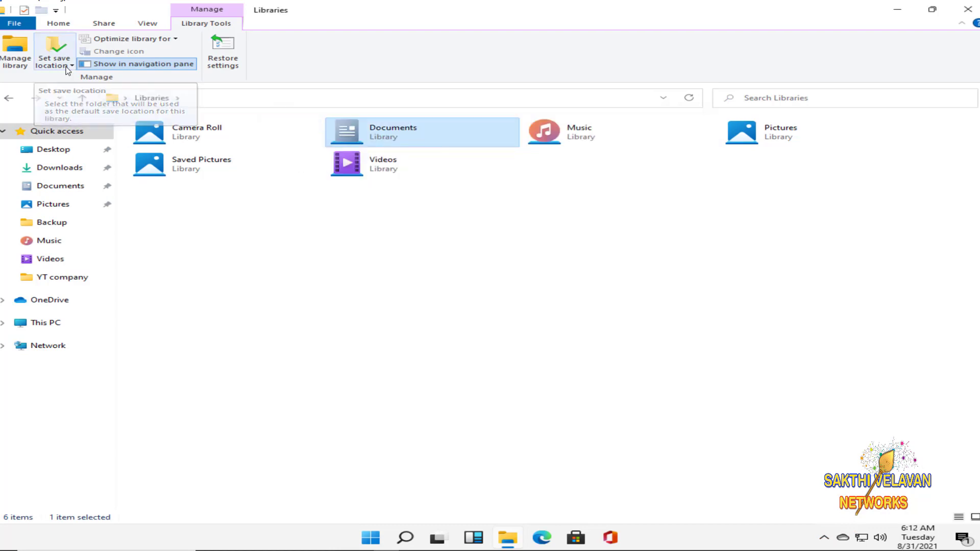
Set Downloads as the Documents library's public save location and check the assignment in its library locations.
{"action": "left_click", "coordinate": [66, 68]}
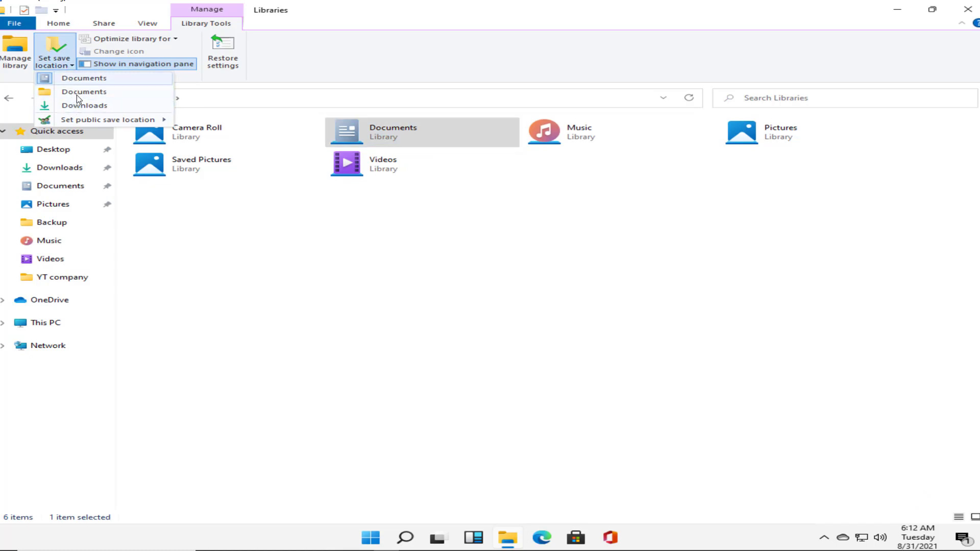
{"action": "mouse_move", "coordinate": [81, 120]}
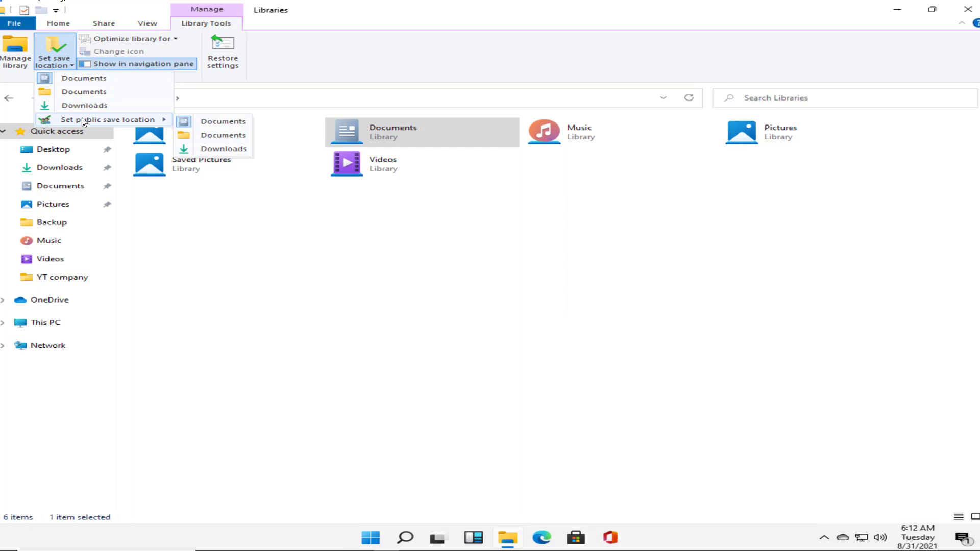
{"action": "left_click", "coordinate": [222, 149]}
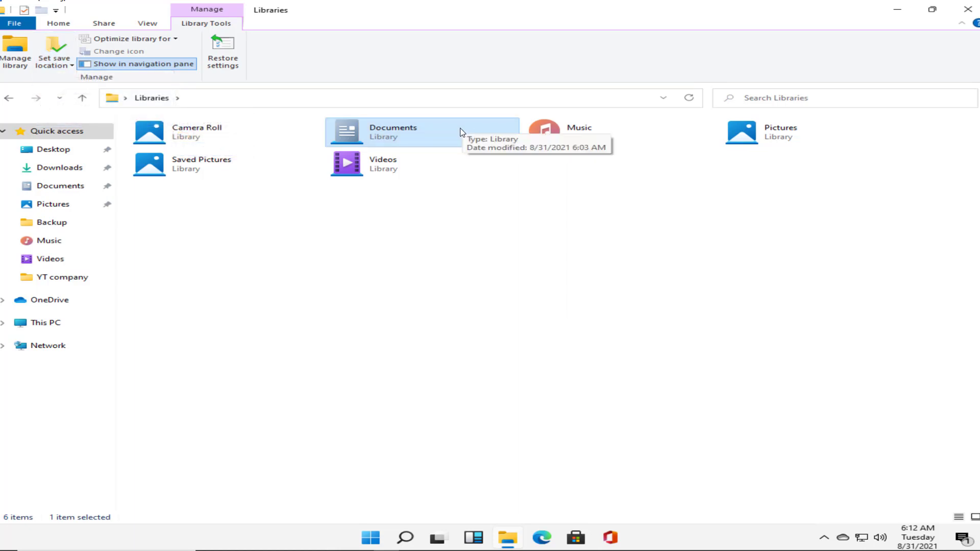
{"action": "left_click", "coordinate": [4, 53]}
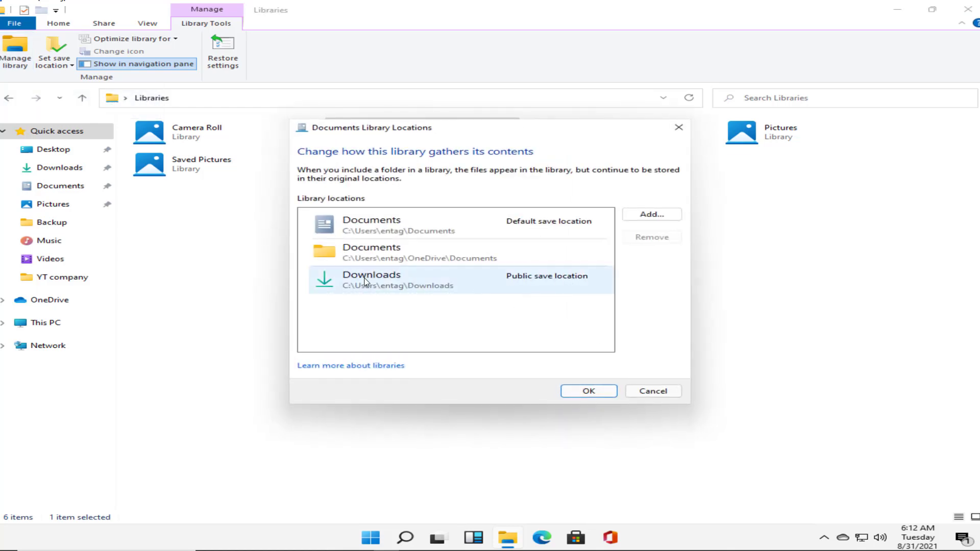
{"action": "left_click", "coordinate": [612, 395]}
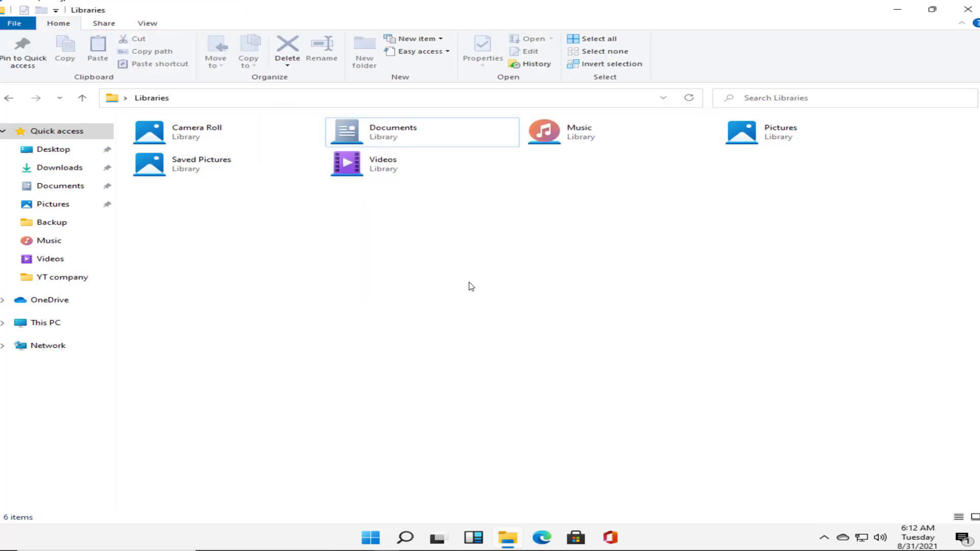
Create a new library named My Library in the Libraries folder.
{"action": "right_click", "coordinate": [335, 252]}
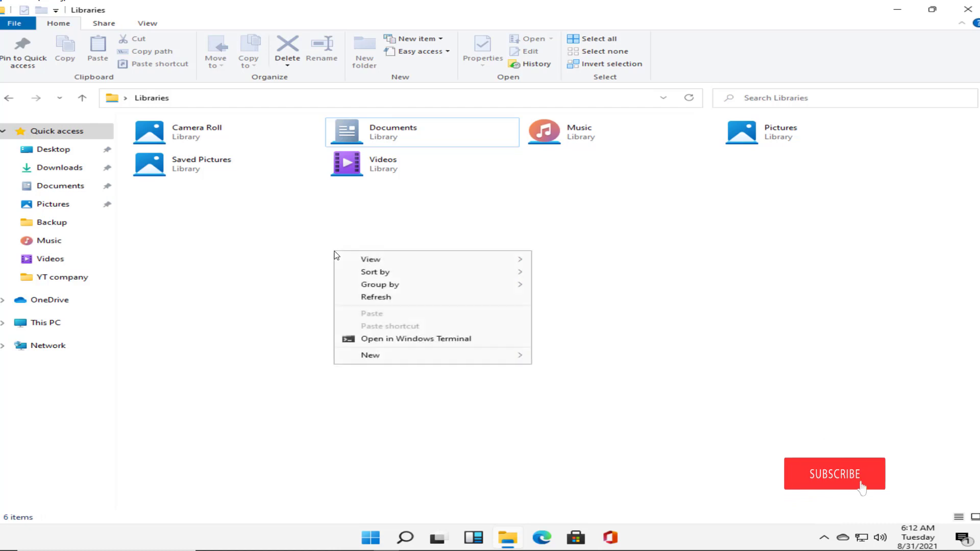
{"action": "mouse_move", "coordinate": [407, 356]}
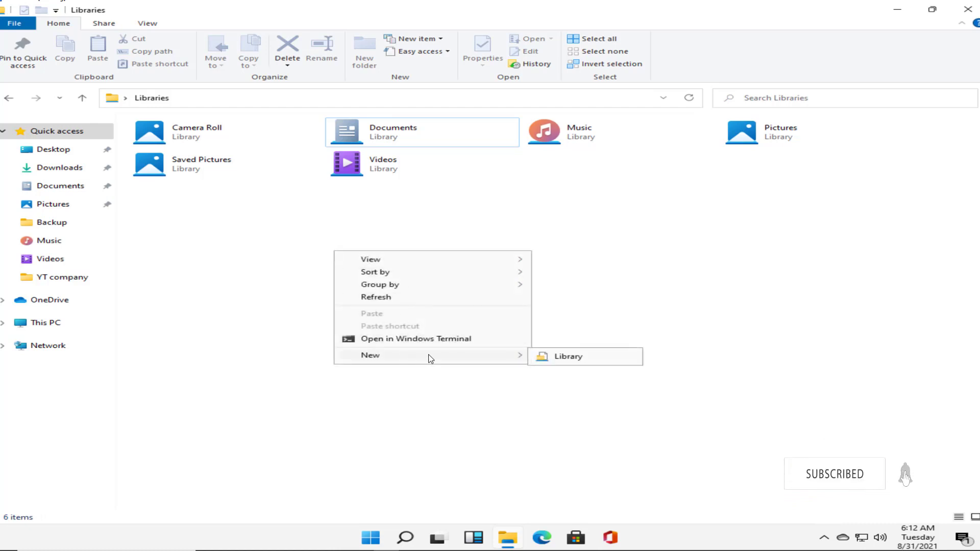
{"action": "left_click", "coordinate": [573, 359]}
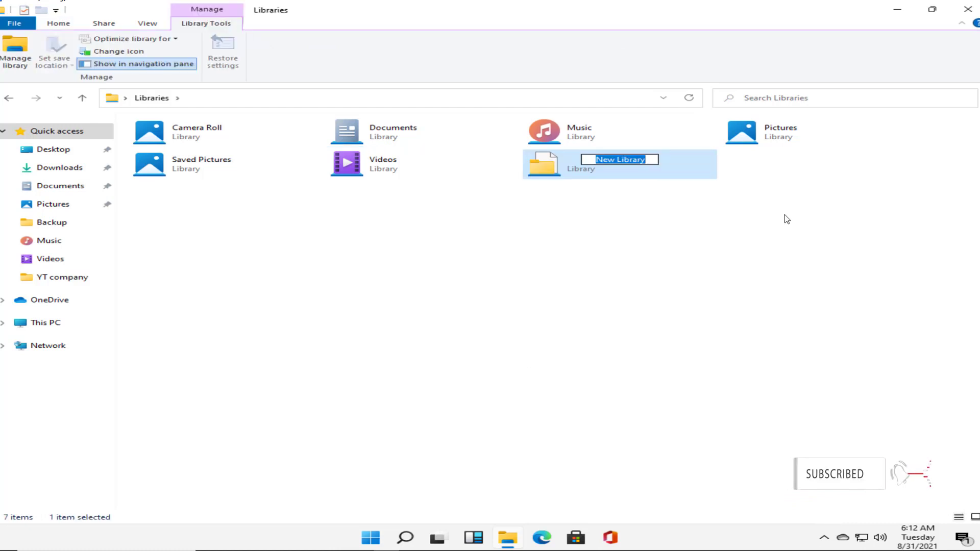
{"action": "type", "text": "My Library"}
{"action": "key", "text": "Return"}
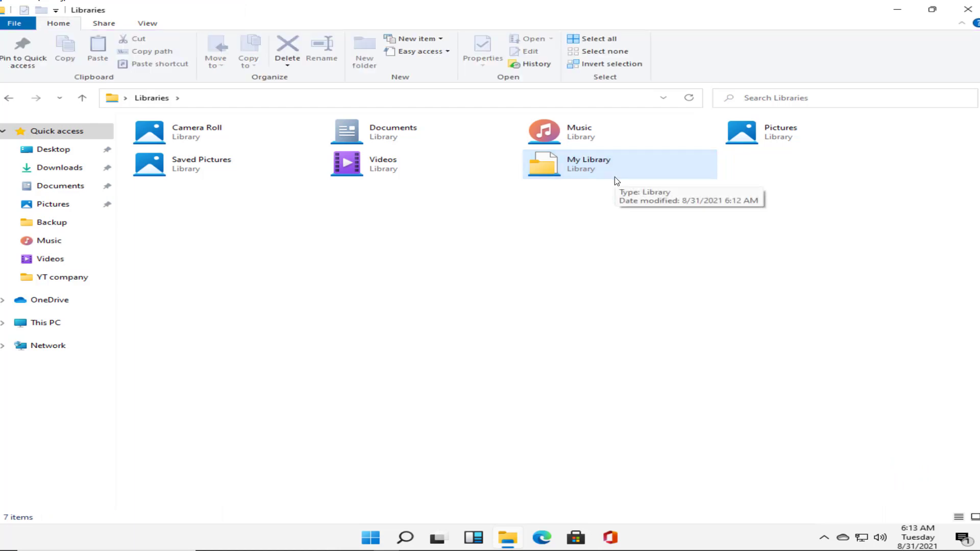
Include the Documents folder from My files on Local Disk (D:) in My Library's locations.
{"action": "left_click", "coordinate": [580, 161]}
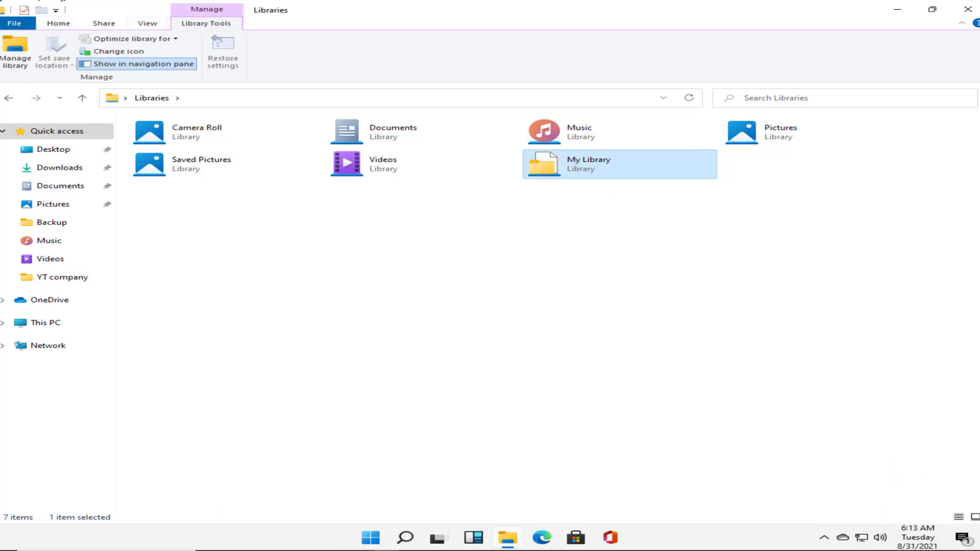
{"action": "left_click", "coordinate": [11, 60]}
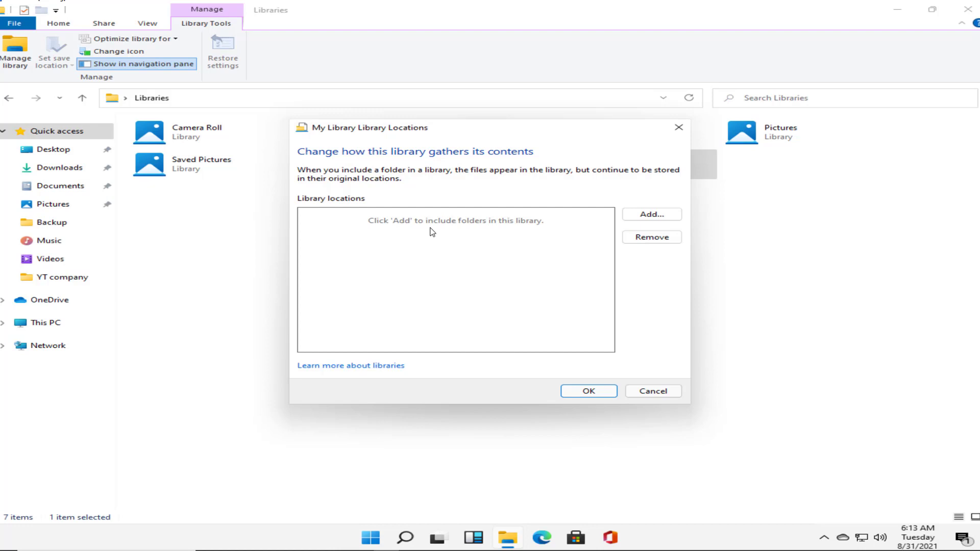
{"action": "left_click", "coordinate": [646, 215]}
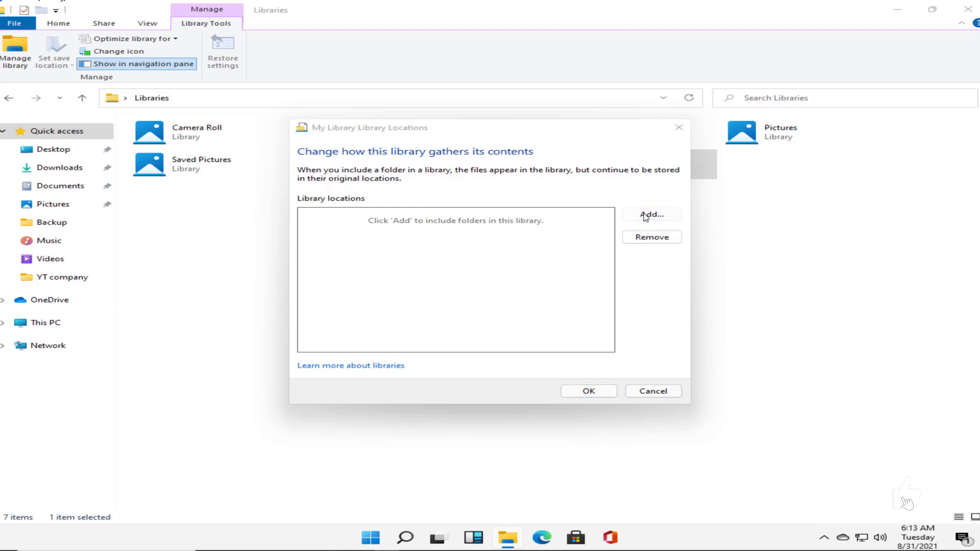
{"action": "left_click", "coordinate": [358, 338]}
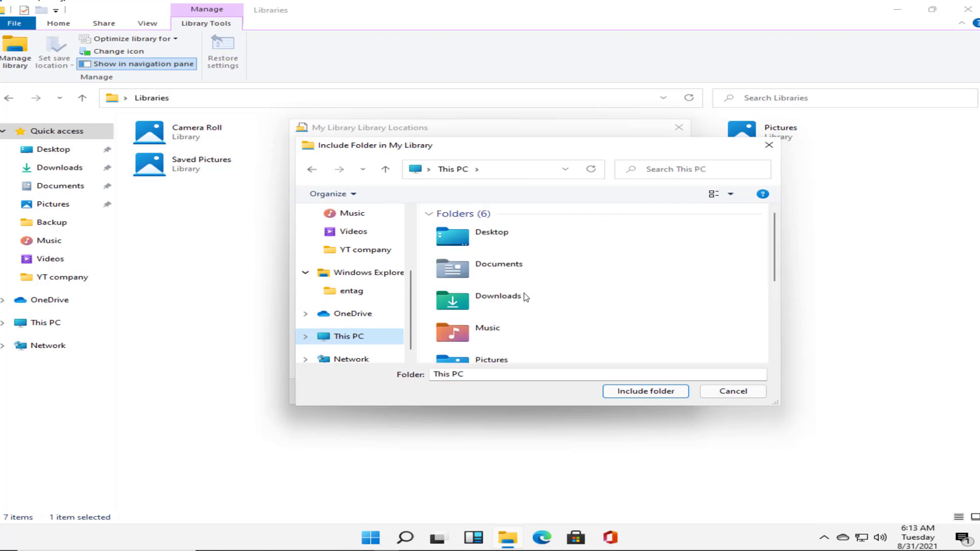
{"action": "scroll", "coordinate": [521, 294], "scroll_direction": "down", "scroll_amount": 3}
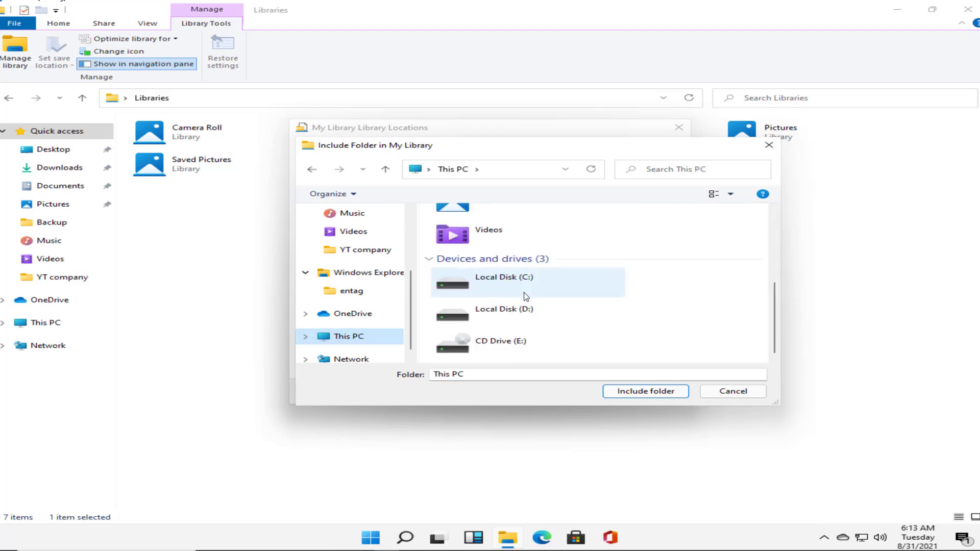
{"action": "double_click", "coordinate": [489, 313]}
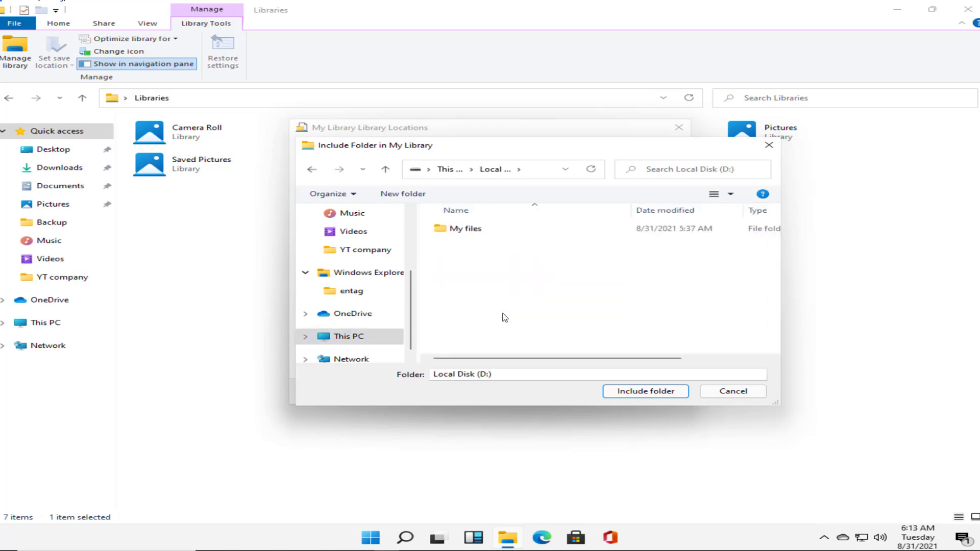
{"action": "double_click", "coordinate": [474, 231]}
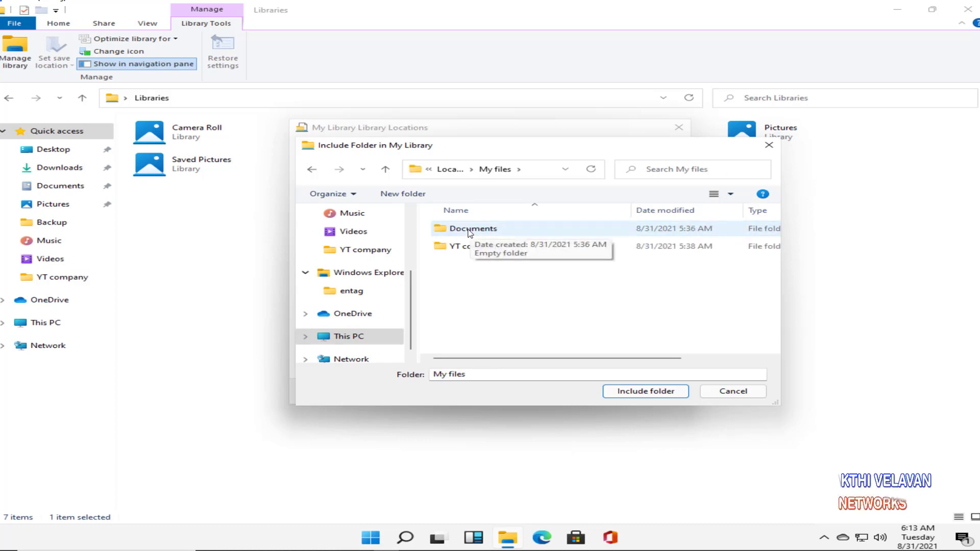
{"action": "double_click", "coordinate": [469, 229]}
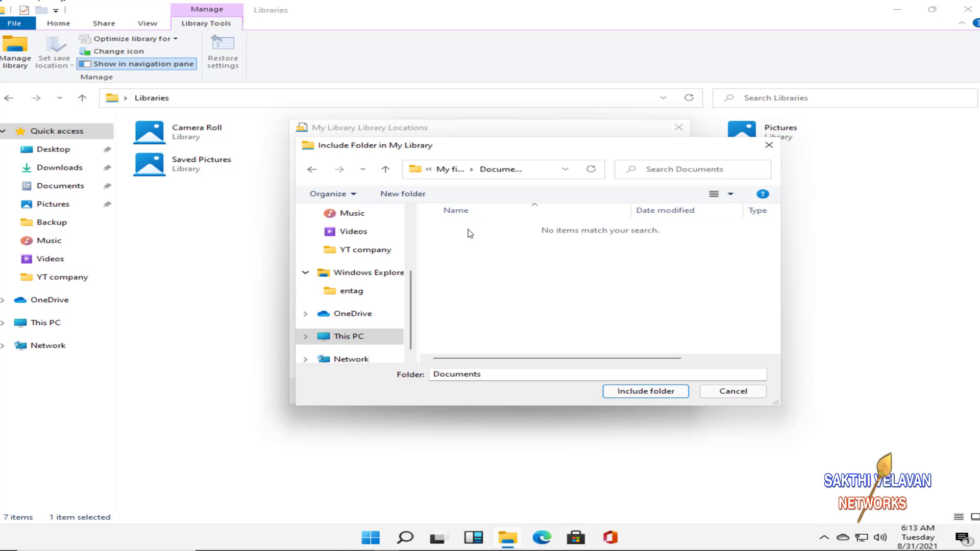
{"action": "left_click", "coordinate": [637, 397]}
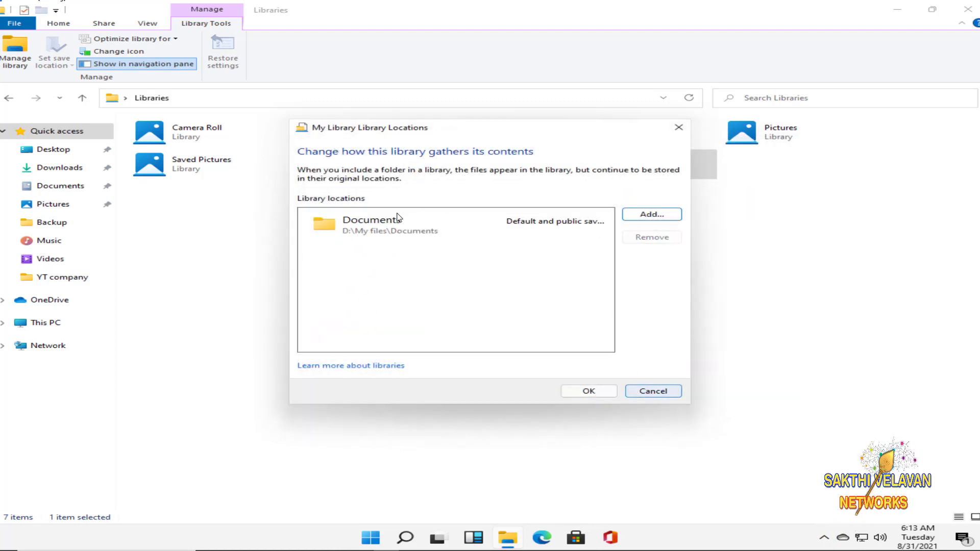
Add the Transactios folder from My files\YT company\Admnistrator on drive D: to My Library's locations.
{"action": "left_click", "coordinate": [645, 216]}
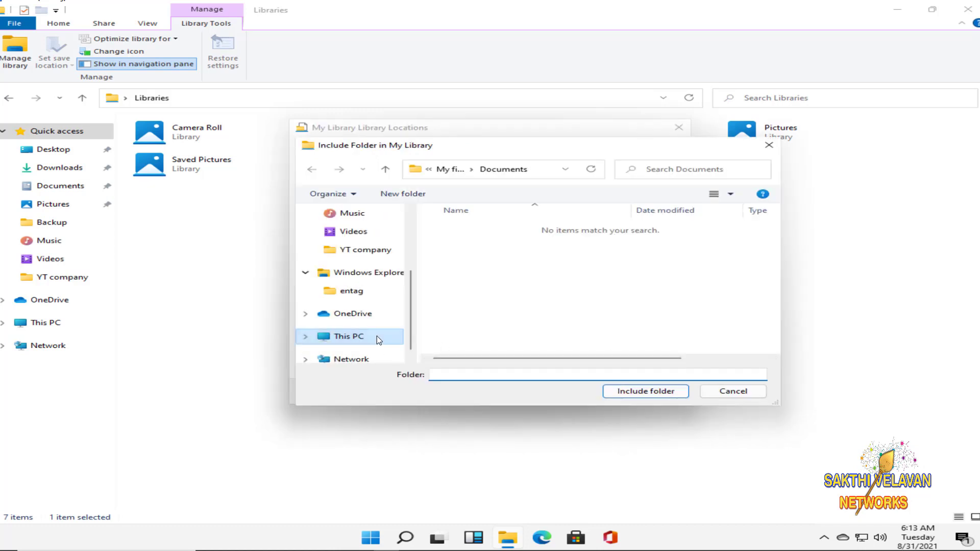
{"action": "left_click", "coordinate": [451, 169]}
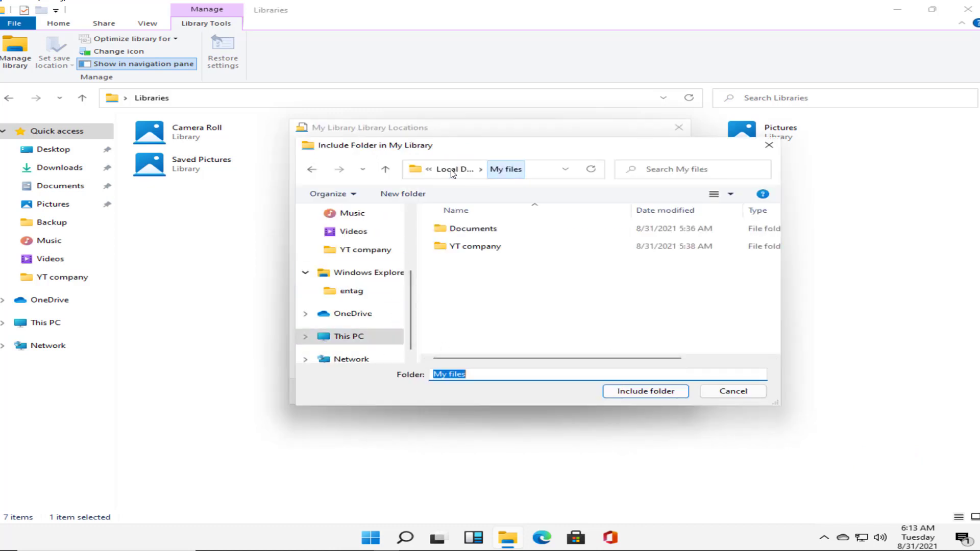
{"action": "double_click", "coordinate": [498, 251]}
{"action": "left_click", "coordinate": [465, 231]}
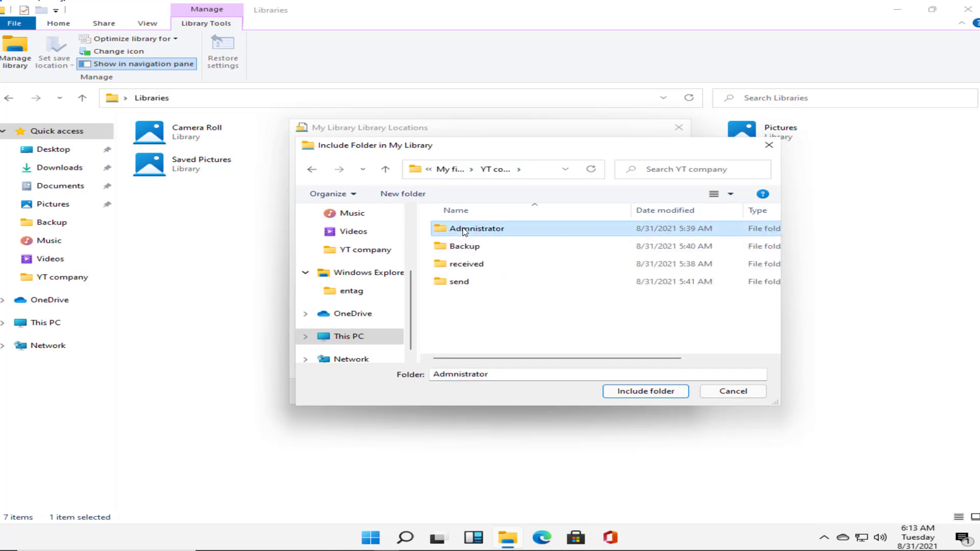
{"action": "double_click", "coordinate": [465, 231]}
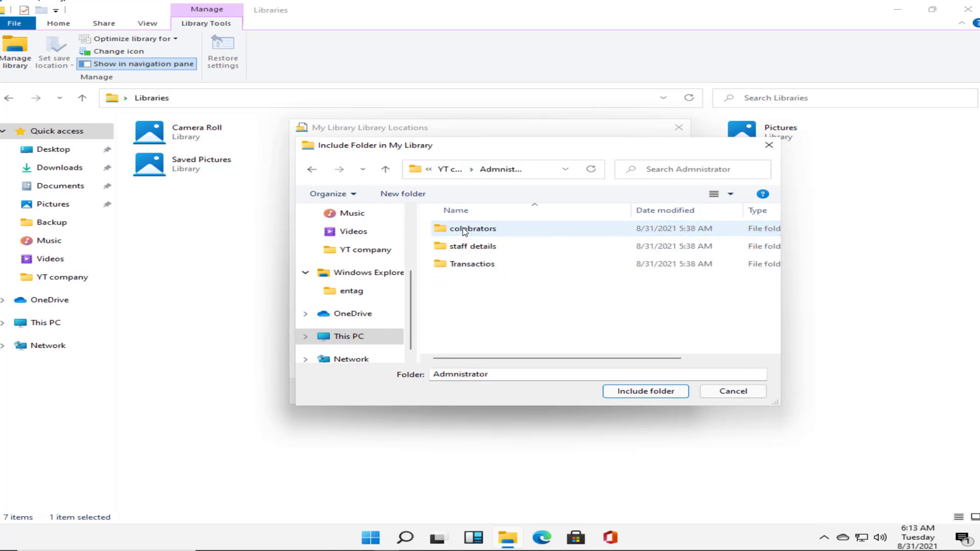
{"action": "left_click", "coordinate": [476, 262]}
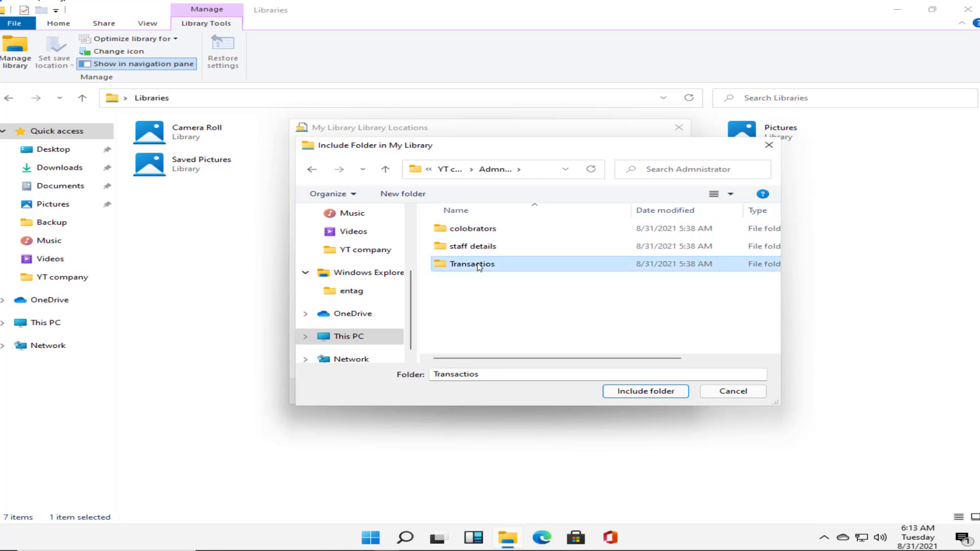
{"action": "left_click", "coordinate": [631, 393]}
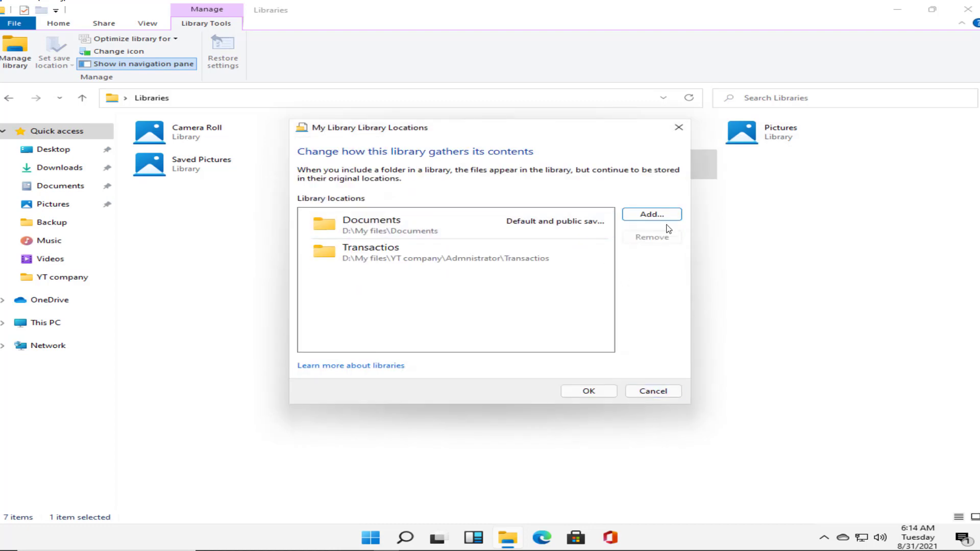
Add the Emails folder from My files\YT company\send on drive D: to My Library and apply the library's location changes.
{"action": "left_click", "coordinate": [654, 215]}
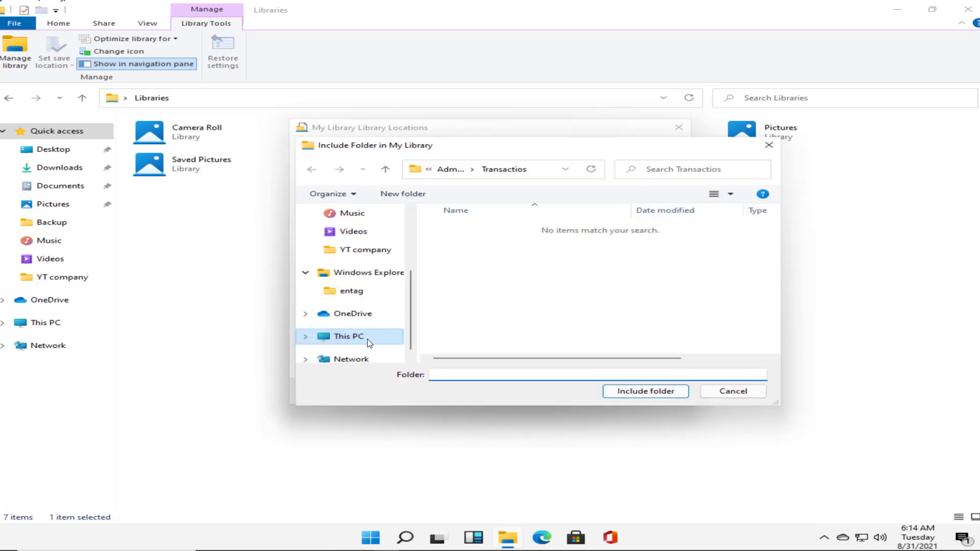
{"action": "left_click", "coordinate": [368, 338]}
{"action": "scroll", "coordinate": [586, 295], "scroll_direction": "down", "scroll_amount": 4}
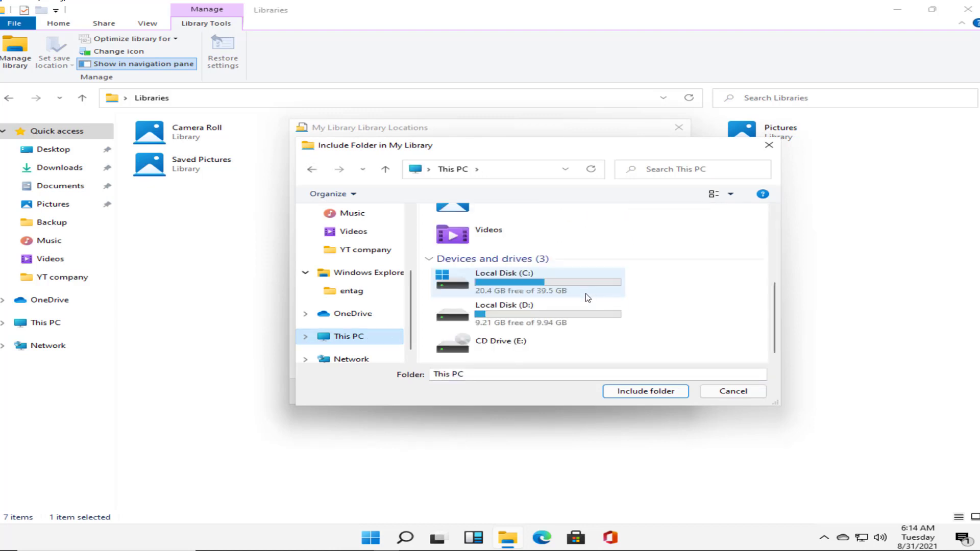
{"action": "double_click", "coordinate": [523, 317]}
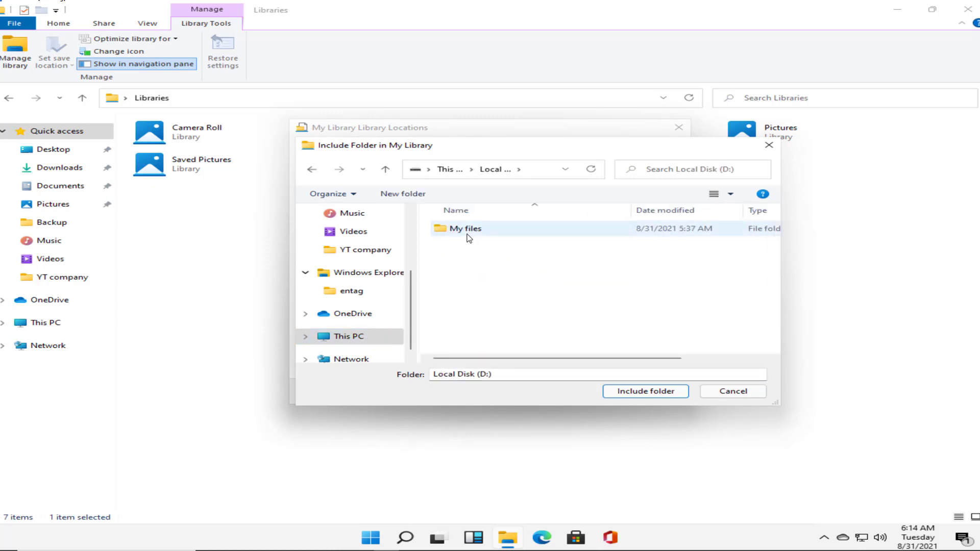
{"action": "double_click", "coordinate": [468, 236]}
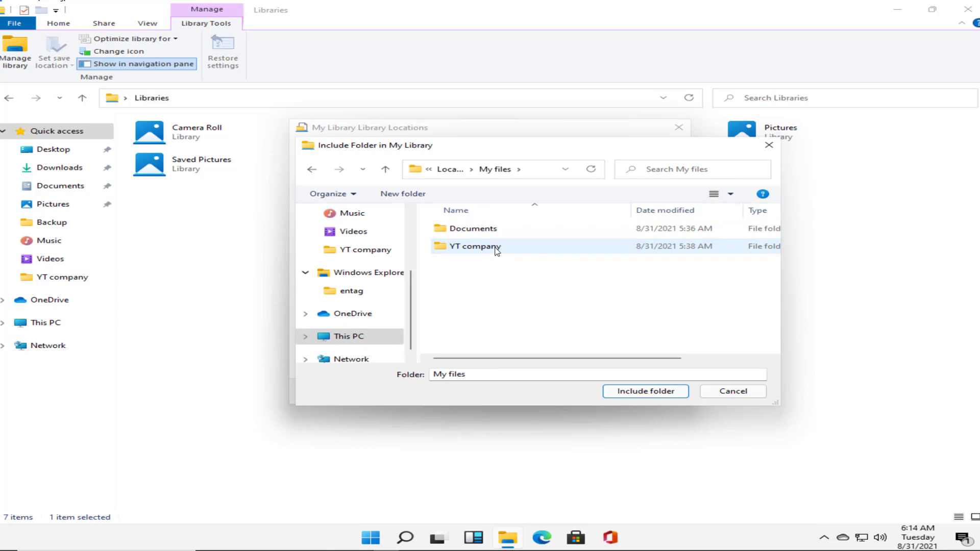
{"action": "left_click", "coordinate": [496, 249]}
{"action": "double_click", "coordinate": [497, 249]}
{"action": "left_click", "coordinate": [495, 248]}
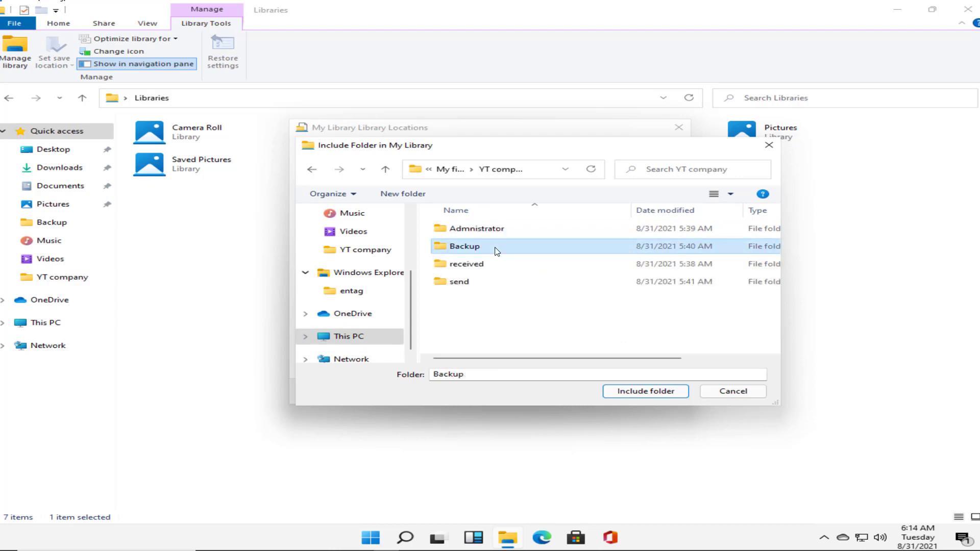
{"action": "double_click", "coordinate": [460, 284]}
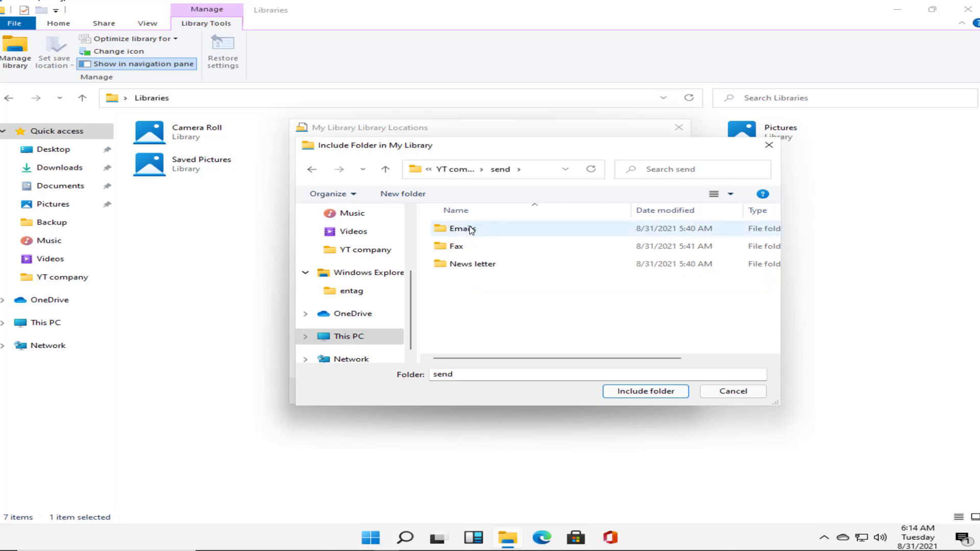
{"action": "left_click", "coordinate": [472, 230]}
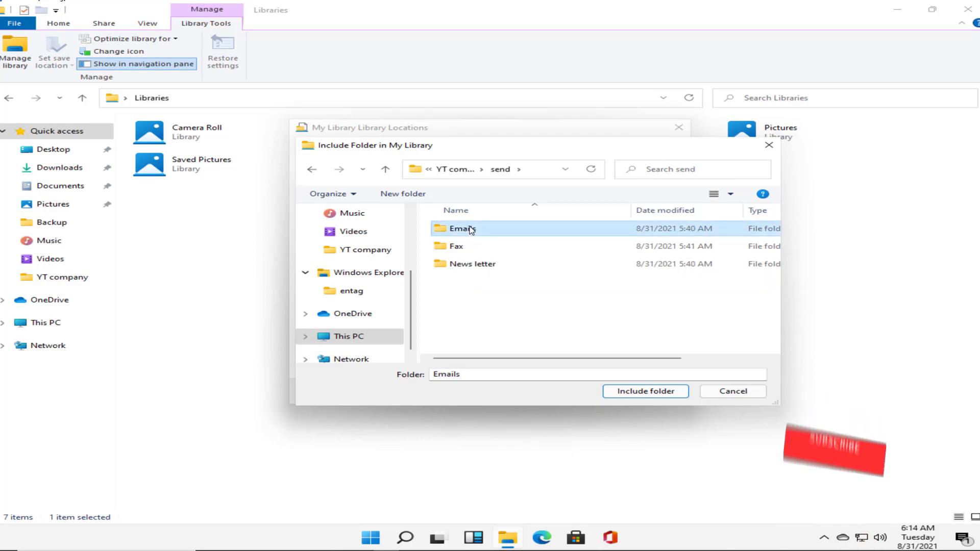
{"action": "left_click", "coordinate": [639, 391]}
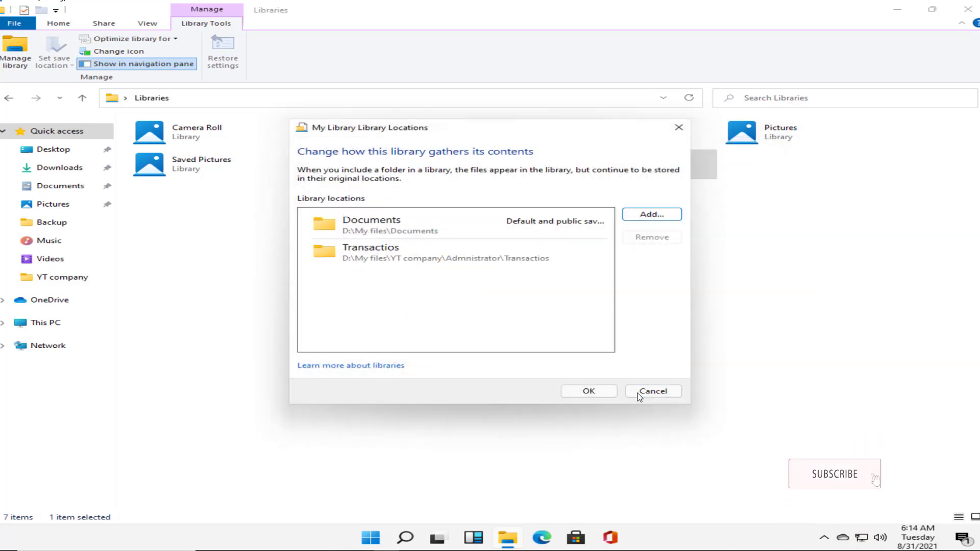
{"action": "left_click", "coordinate": [589, 391]}
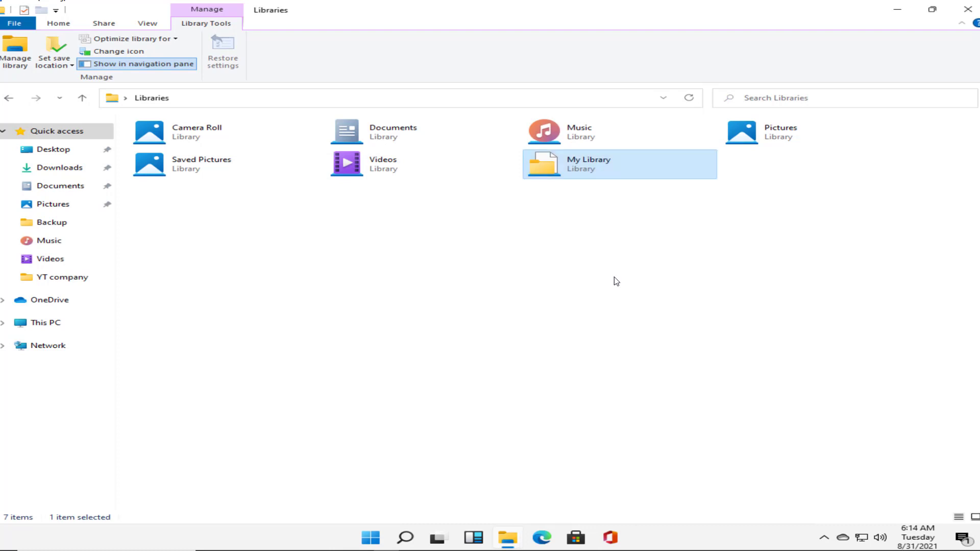
Open My Library and set Documents as its public save location.
{"action": "double_click", "coordinate": [625, 164]}
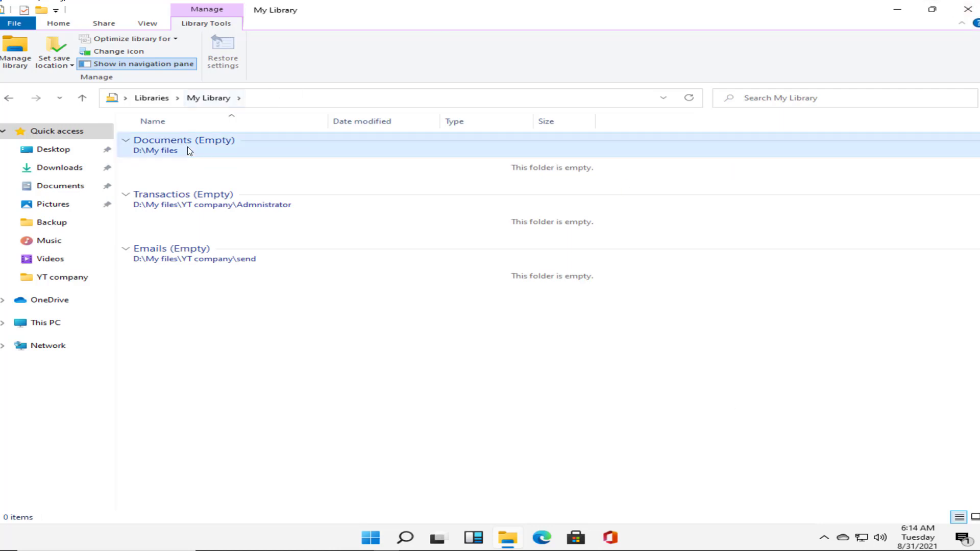
{"action": "left_click", "coordinate": [189, 256]}
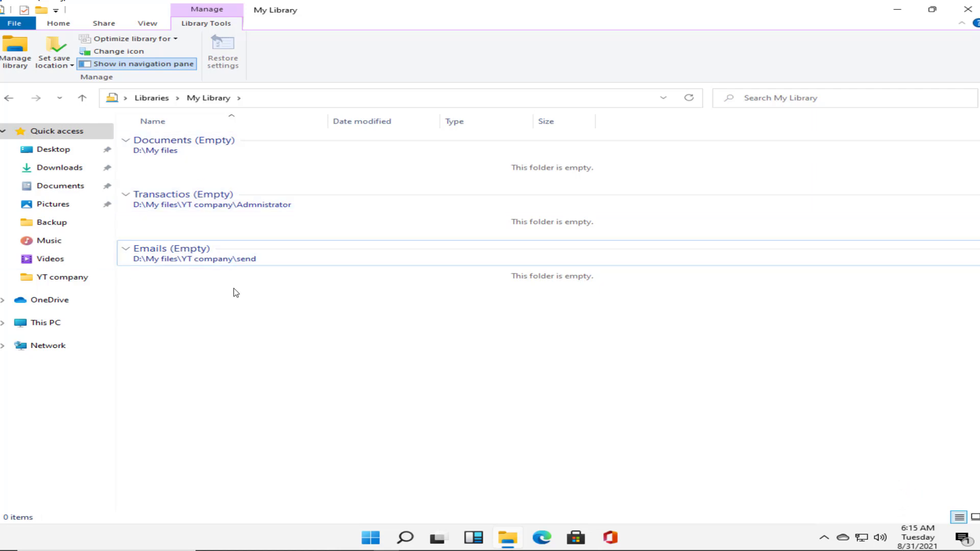
{"action": "left_click", "coordinate": [58, 63]}
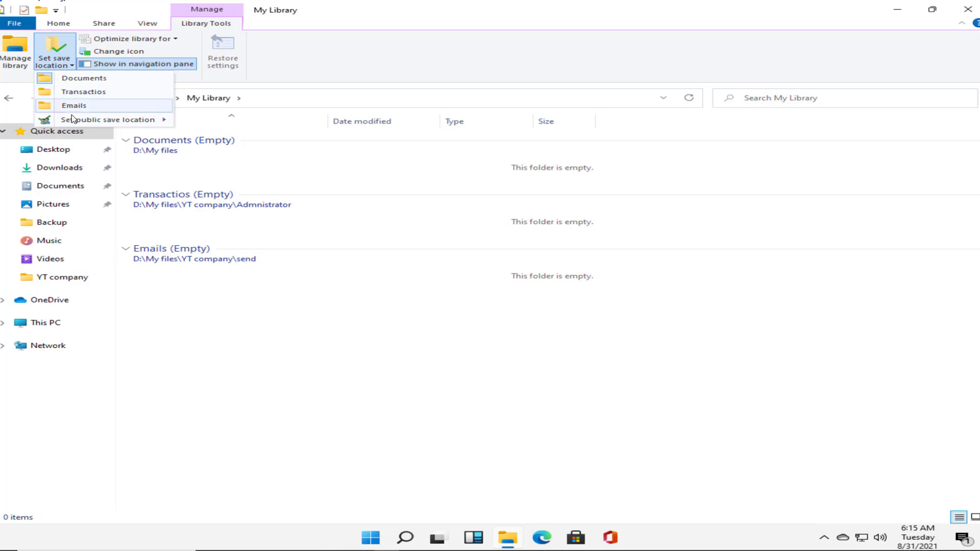
{"action": "mouse_move", "coordinate": [71, 121]}
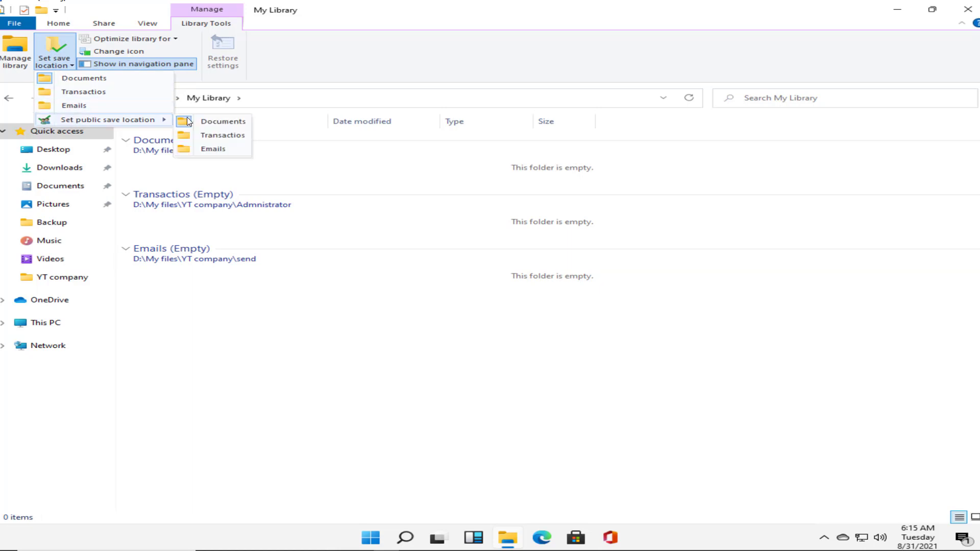
{"action": "left_click", "coordinate": [216, 128]}
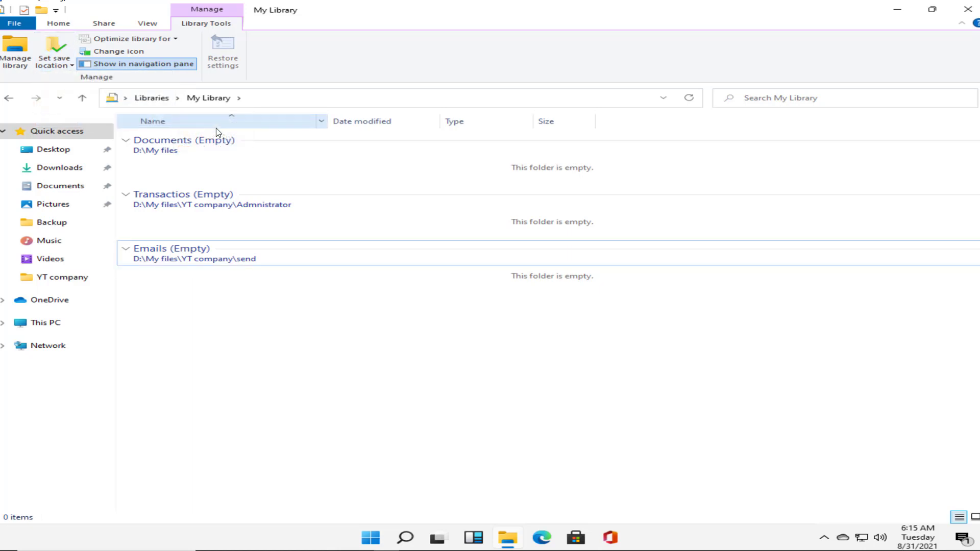
Return to Libraries and review My Library's included folders and save location, leaving them without changes.
{"action": "left_click", "coordinate": [148, 97]}
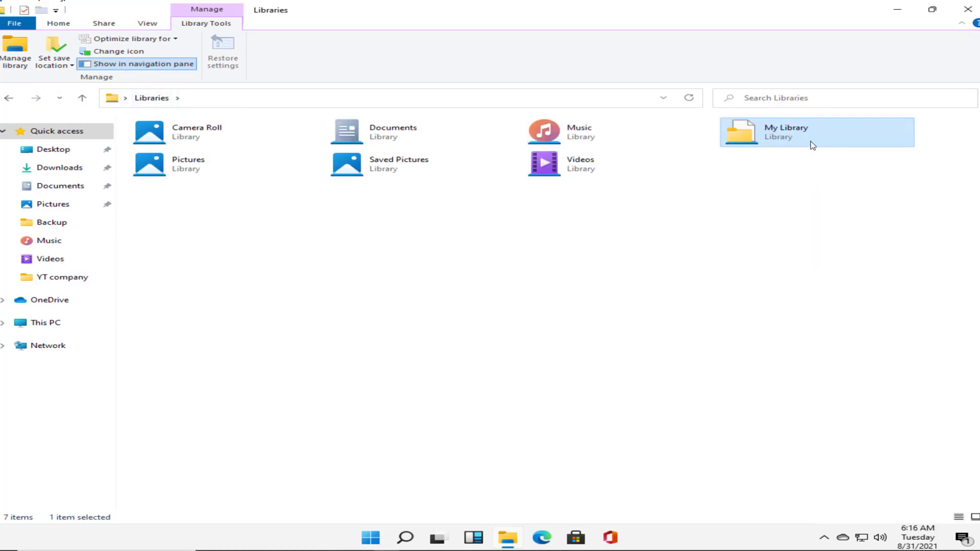
{"action": "left_click", "coordinate": [11, 54]}
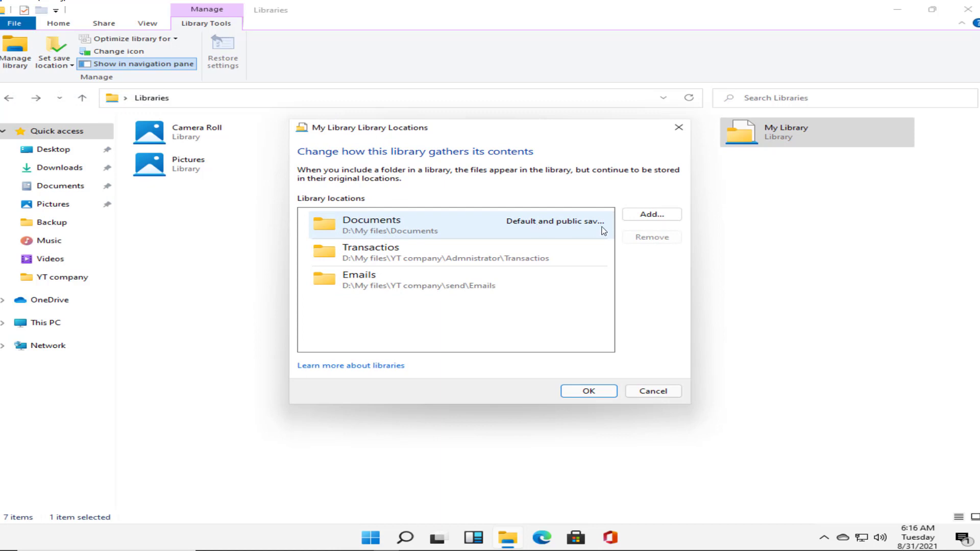
{"action": "left_click", "coordinate": [654, 392]}
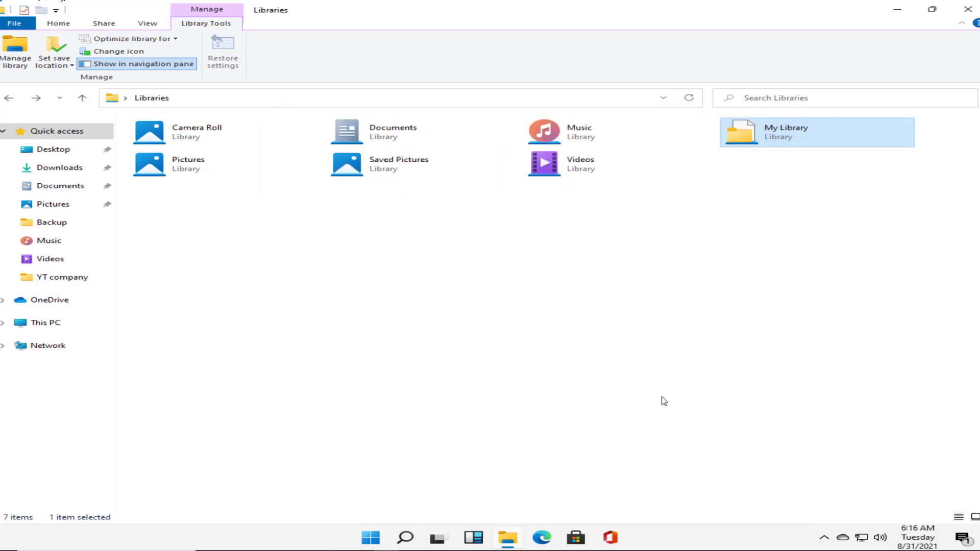